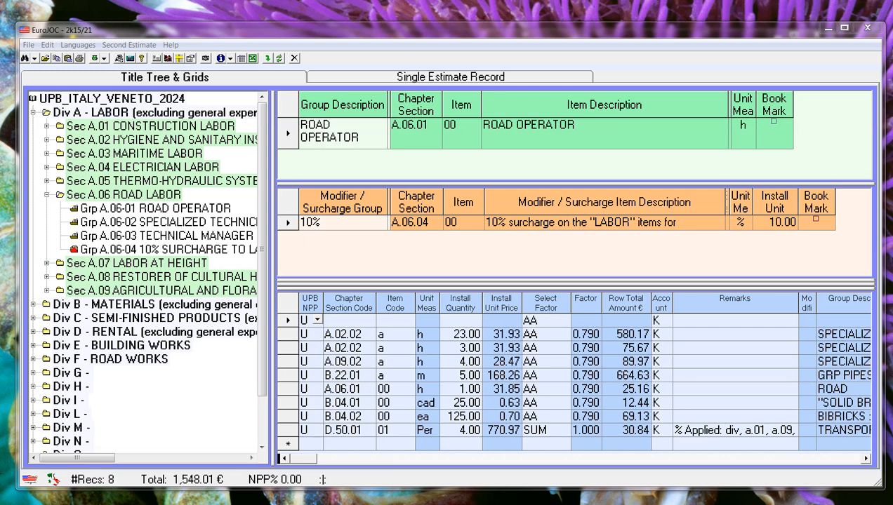
Step: Add the ROAD OPERATOR item A.06.01 from group A.06-01 to the estimate with an install quantity of 24
{"action": "left_click", "coordinate": [79, 215]}
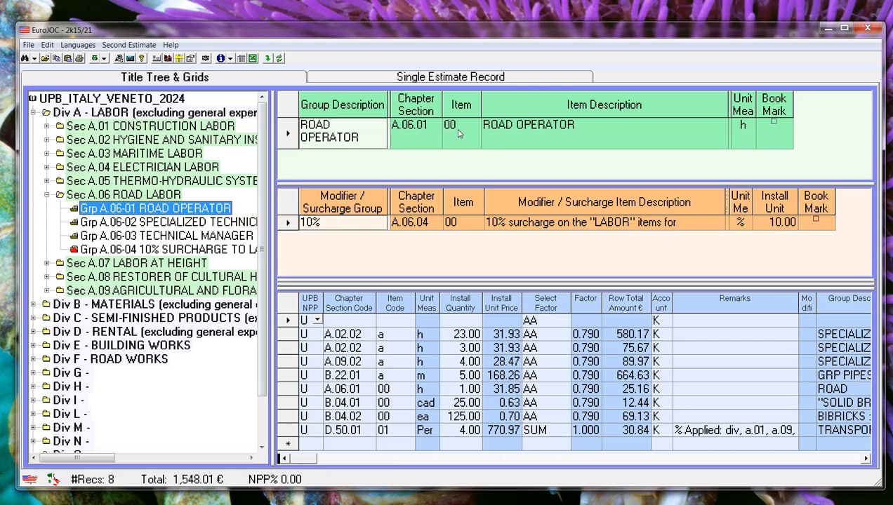
{"action": "left_click_drag", "start_coordinate": [458, 133], "coordinate": [525, 414]}
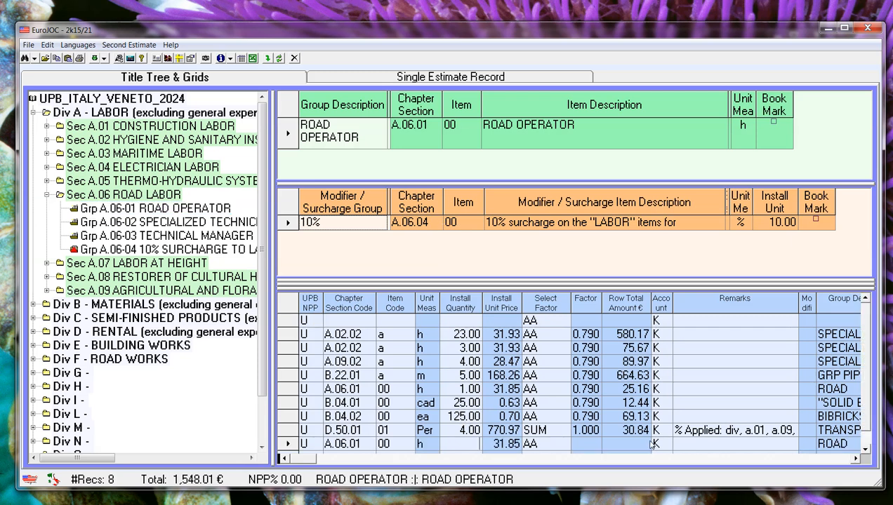
{"action": "type", "text": "24"}
{"action": "key", "text": "Return"}
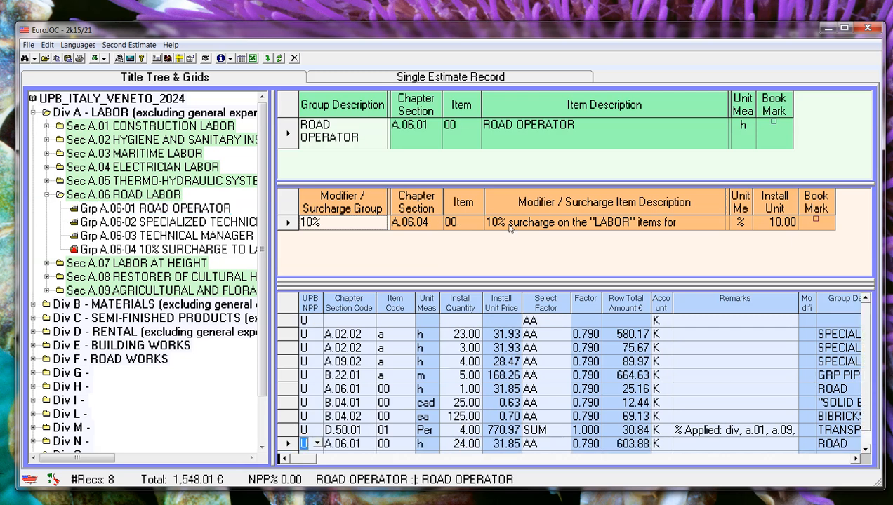
Step: Add the 10% labor surcharge A.06.04 to the estimate with A.06.01 - 00 as its parent item and a quantity of 24
{"action": "left_click_drag", "start_coordinate": [510, 227], "coordinate": [458, 441]}
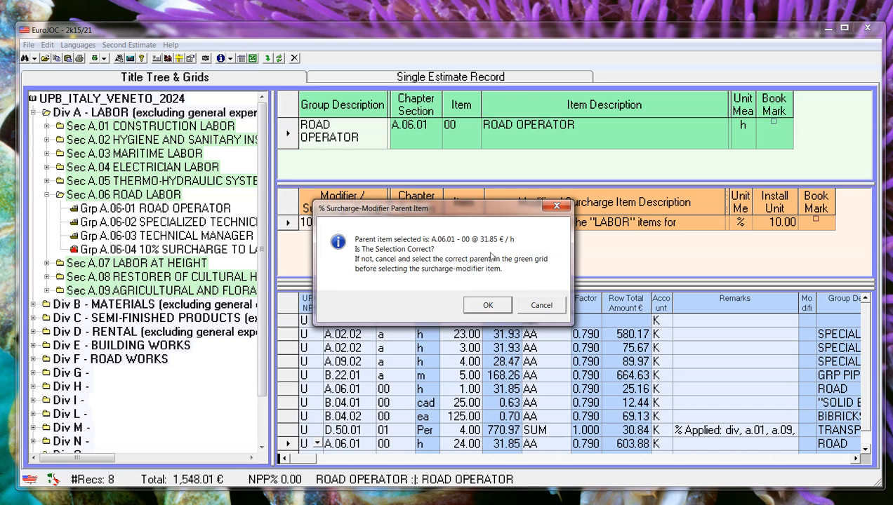
{"action": "left_click", "coordinate": [489, 306]}
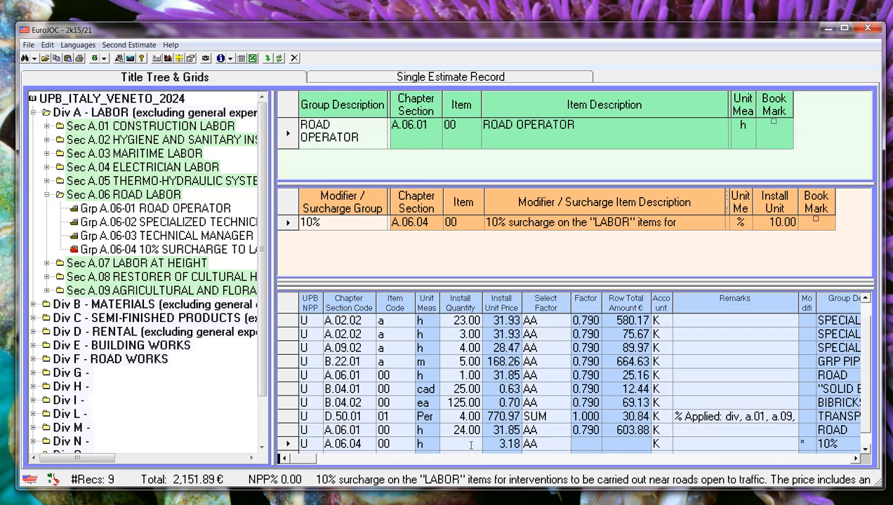
{"action": "type", "text": "24"}
{"action": "key", "text": "Return"}
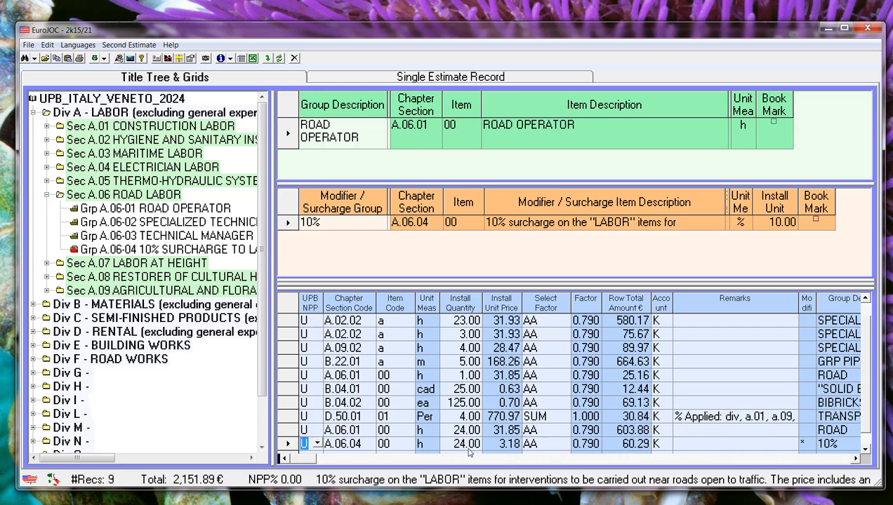
Step: Display group D.50-01 TRANSPORT from the rental division's percentages section and narrow the Item Description column to show the summary calculation specification
{"action": "scroll", "coordinate": [469, 449], "scroll_direction": "down", "scroll_amount": 1}
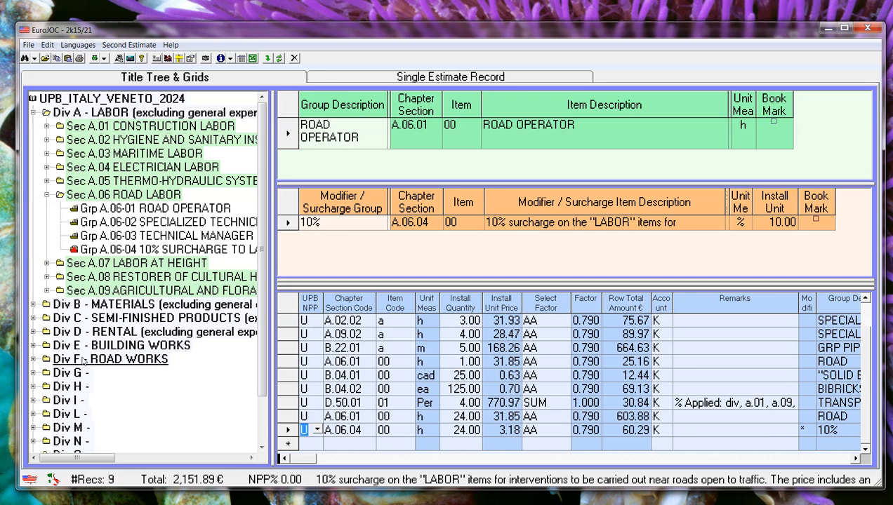
{"action": "left_click", "coordinate": [33, 333]}
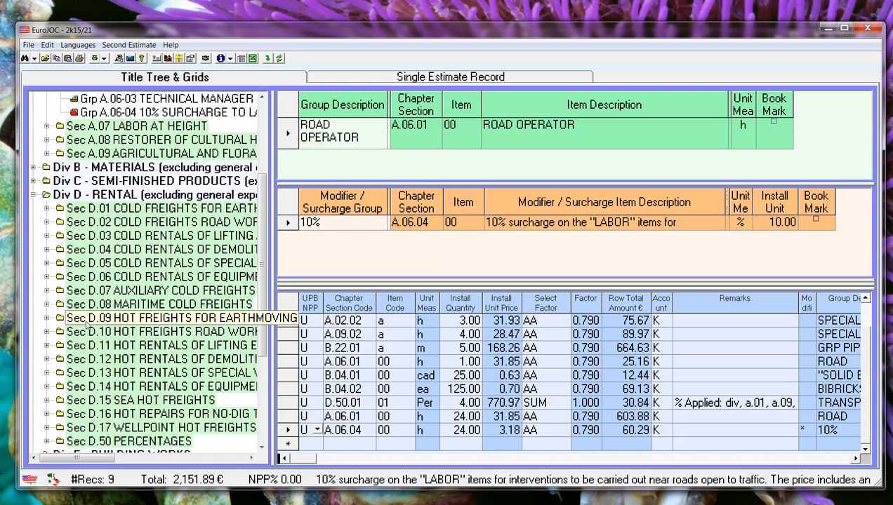
{"action": "scroll", "coordinate": [86, 324], "scroll_direction": "down", "scroll_amount": 1}
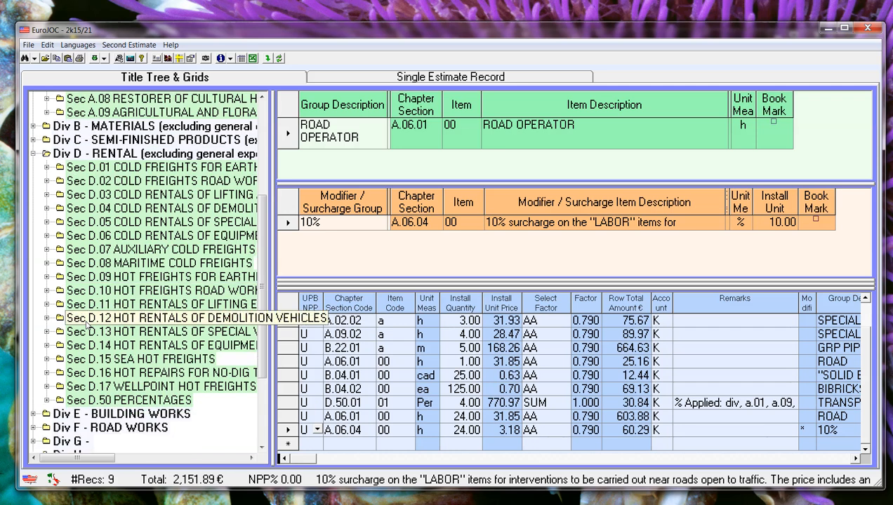
{"action": "left_click", "coordinate": [47, 400]}
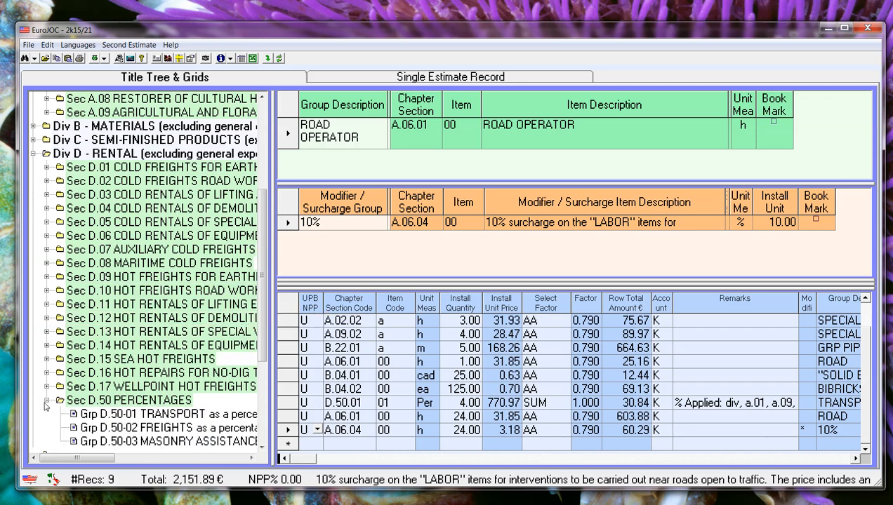
{"action": "left_click", "coordinate": [110, 415]}
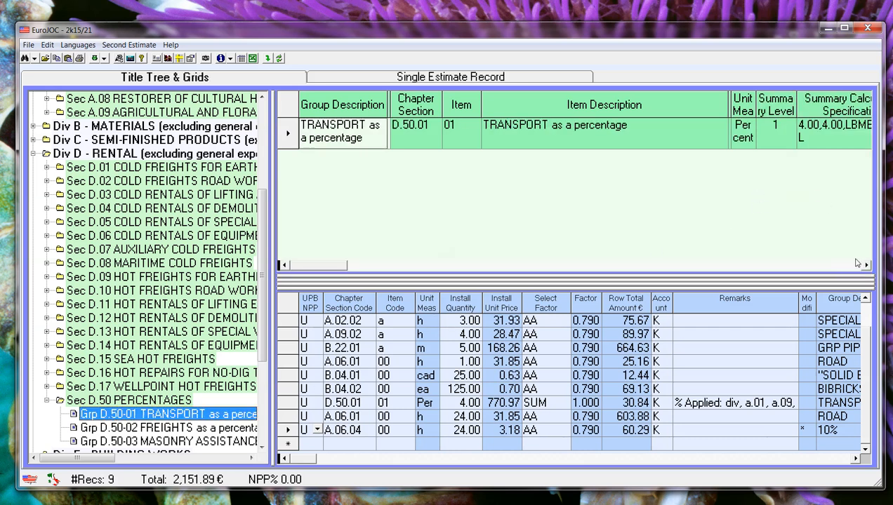
{"action": "left_click_drag", "start_coordinate": [726, 105], "coordinate": [669, 112]}
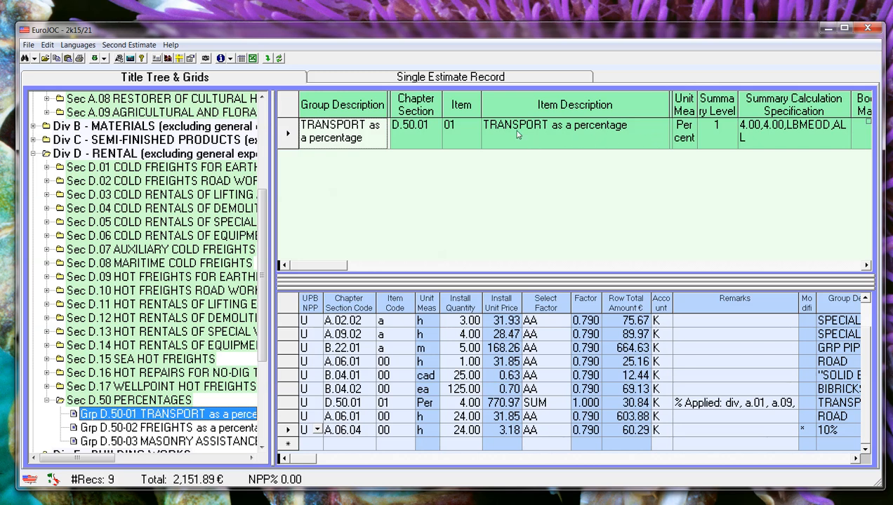
Step: Add the TRANSPORT as a percentage item to the estimate, trying 5 as its install quantity before setting it to 4
{"action": "left_click_drag", "start_coordinate": [517, 135], "coordinate": [444, 438]}
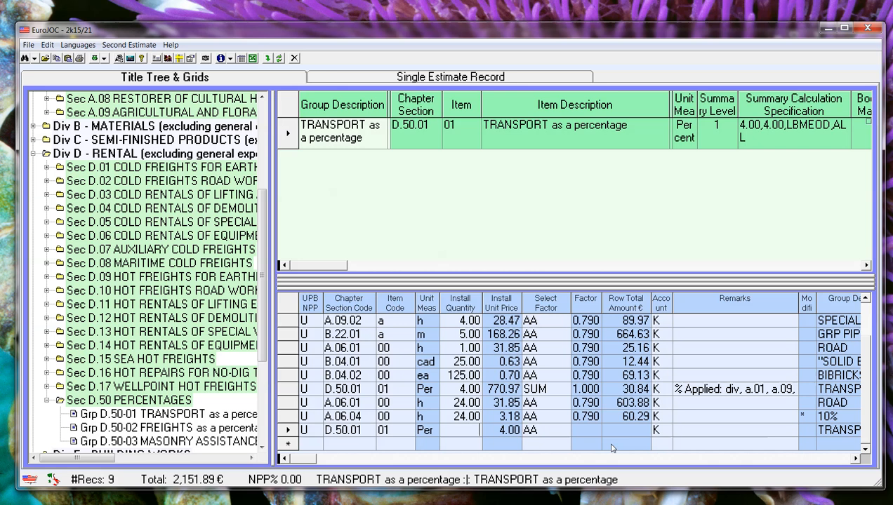
{"action": "type", "text": "5"}
{"action": "key", "text": "Return"}
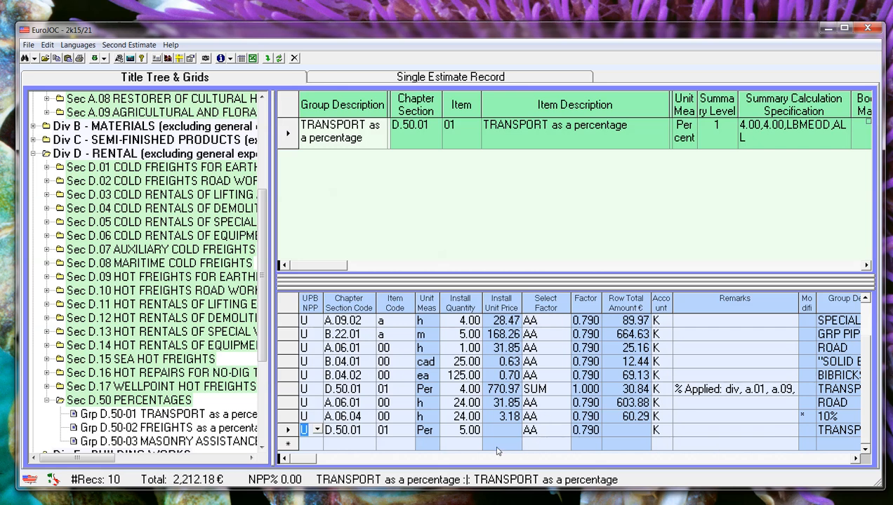
{"action": "left_click", "coordinate": [460, 431]}
{"action": "type", "text": "4"}
{"action": "key", "text": "Return"}
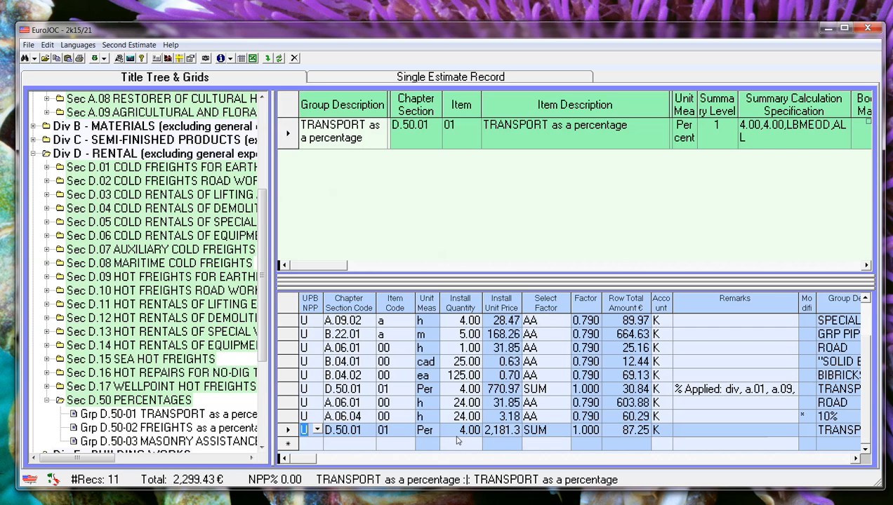
Step: Open the Percentage Applies To settings for the new transport row, enlarge the dialog and choose a division range
{"action": "right_click", "coordinate": [681, 432]}
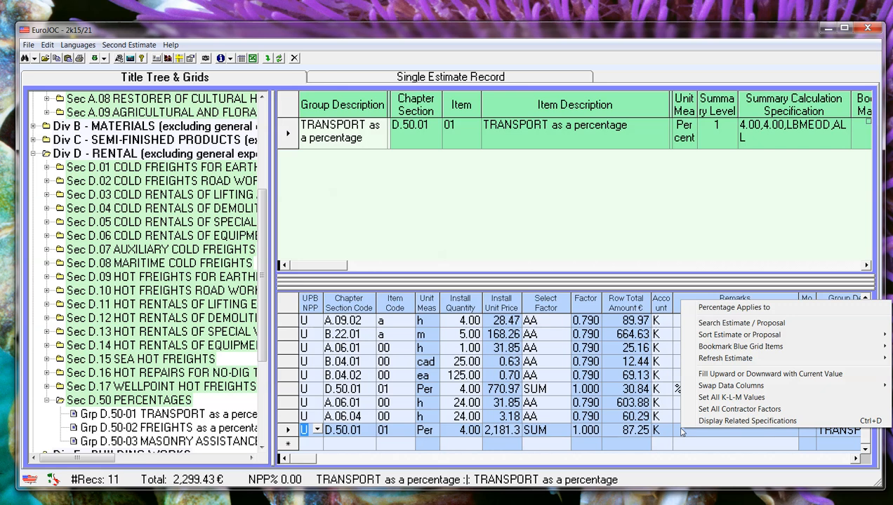
{"action": "left_click", "coordinate": [710, 309]}
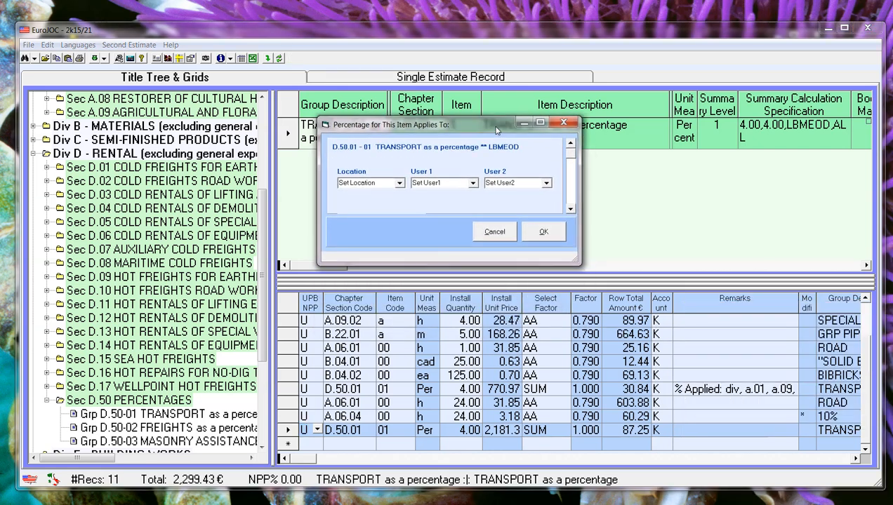
{"action": "left_click_drag", "start_coordinate": [572, 259], "coordinate": [574, 377]}
{"action": "left_click_drag", "start_coordinate": [630, 378], "coordinate": [595, 377]}
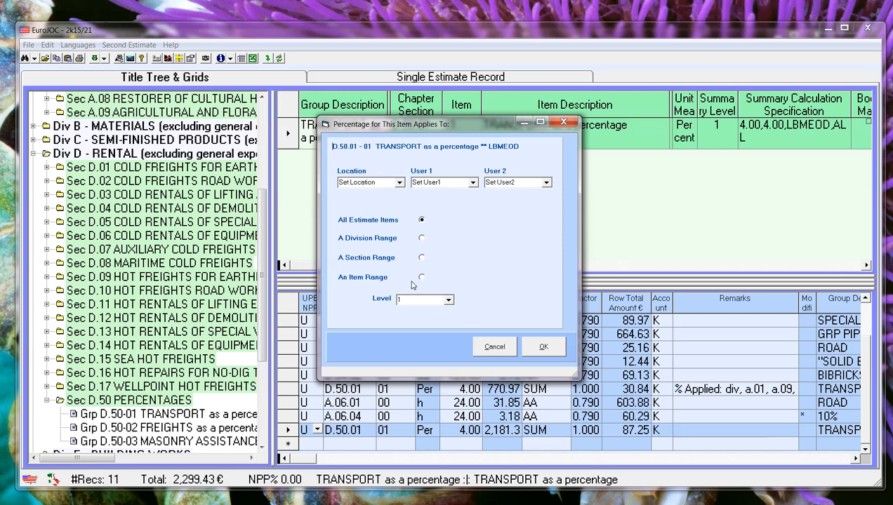
{"action": "left_click", "coordinate": [422, 238]}
{"action": "left_click_drag", "start_coordinate": [422, 125], "coordinate": [503, 124]}
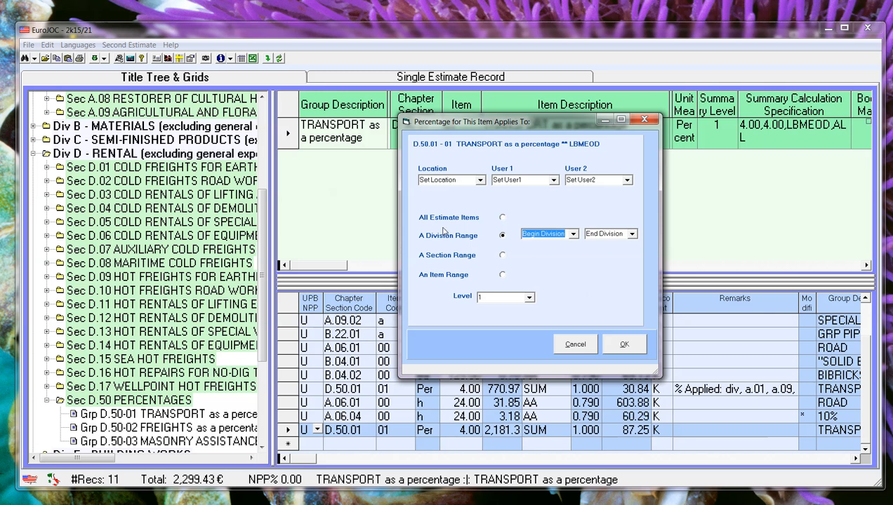
Step: Set the division range from Div A.01 to Div A.09 and apply it to the transport percentage
{"action": "left_click", "coordinate": [573, 236]}
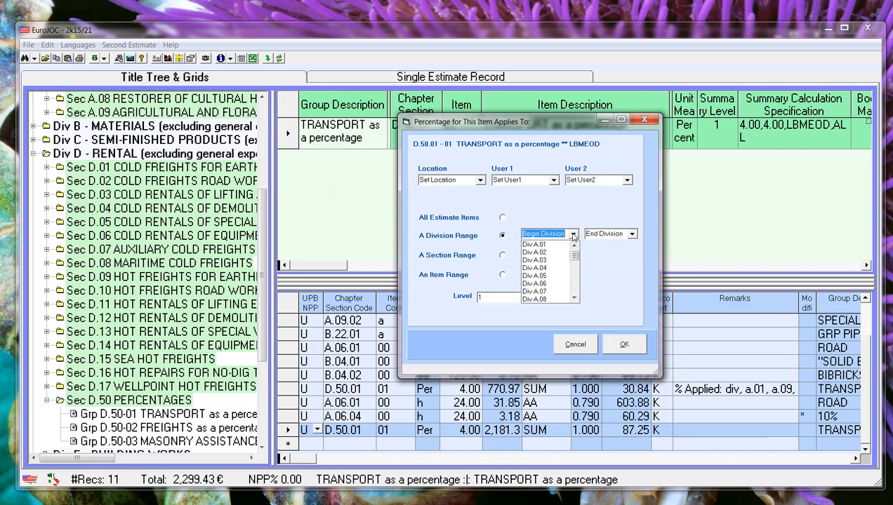
{"action": "left_click", "coordinate": [552, 247]}
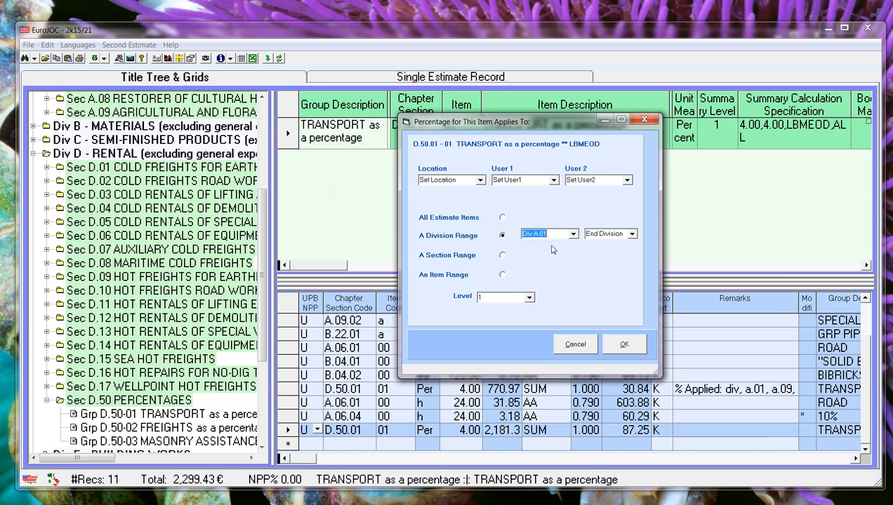
{"action": "left_click", "coordinate": [631, 235]}
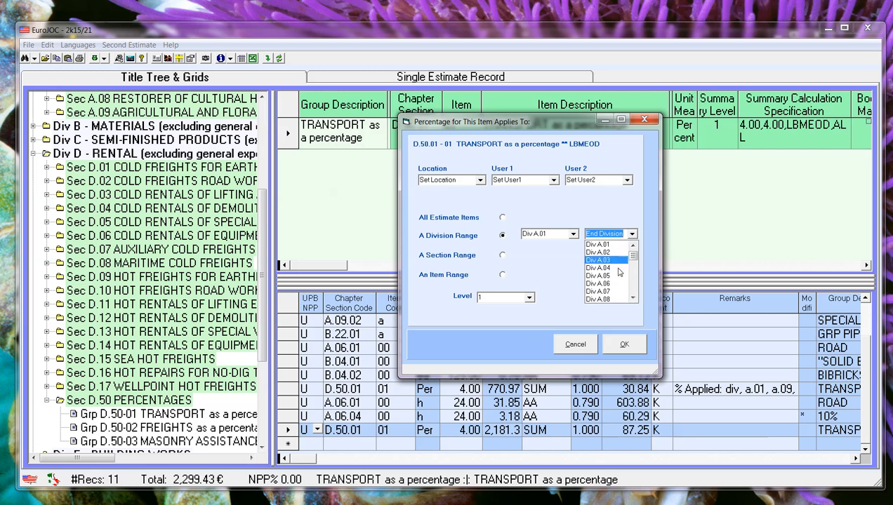
{"action": "left_click", "coordinate": [634, 300]}
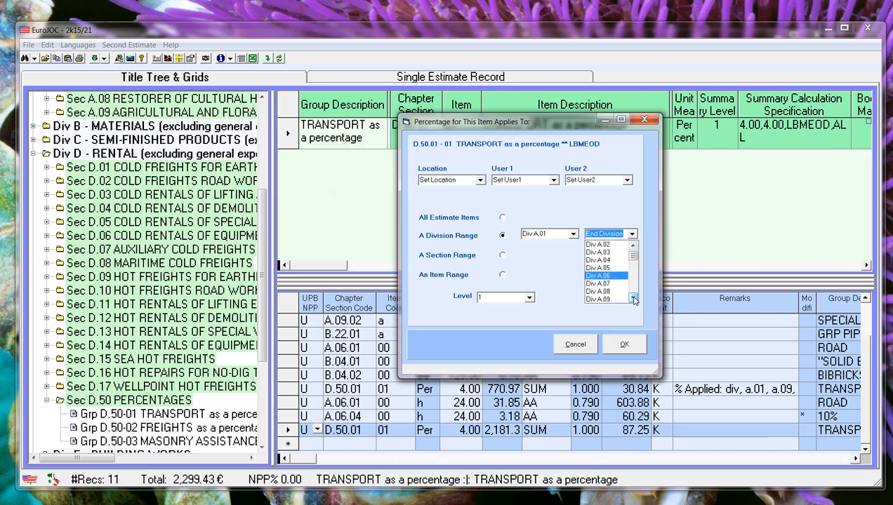
{"action": "left_click", "coordinate": [606, 292]}
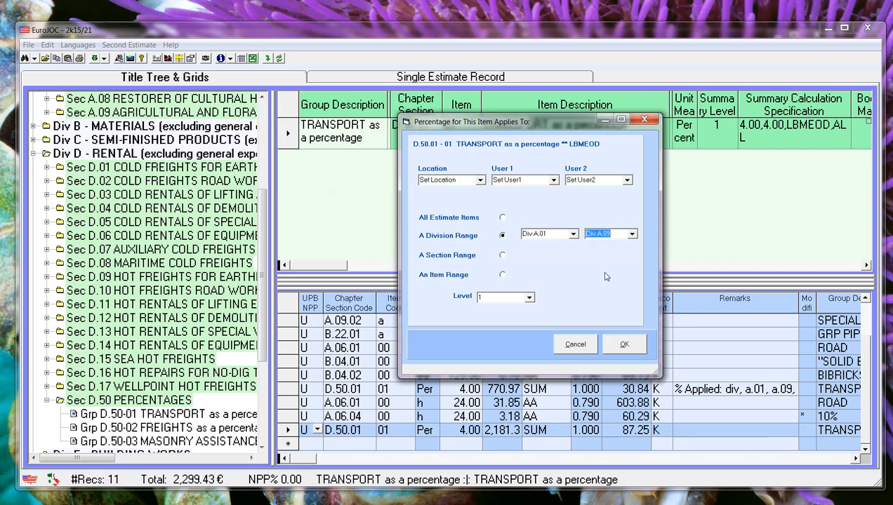
{"action": "left_click_drag", "start_coordinate": [546, 123], "coordinate": [606, 96]}
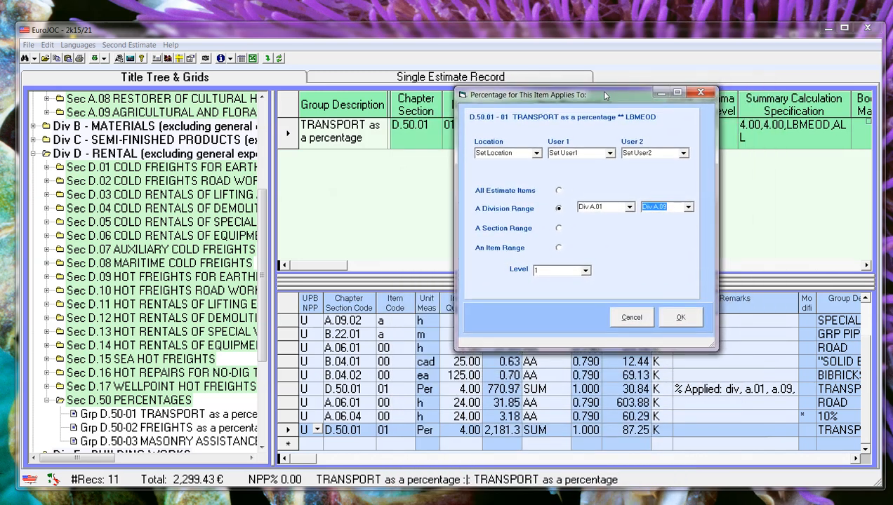
{"action": "left_click_drag", "start_coordinate": [606, 96], "coordinate": [602, 103]}
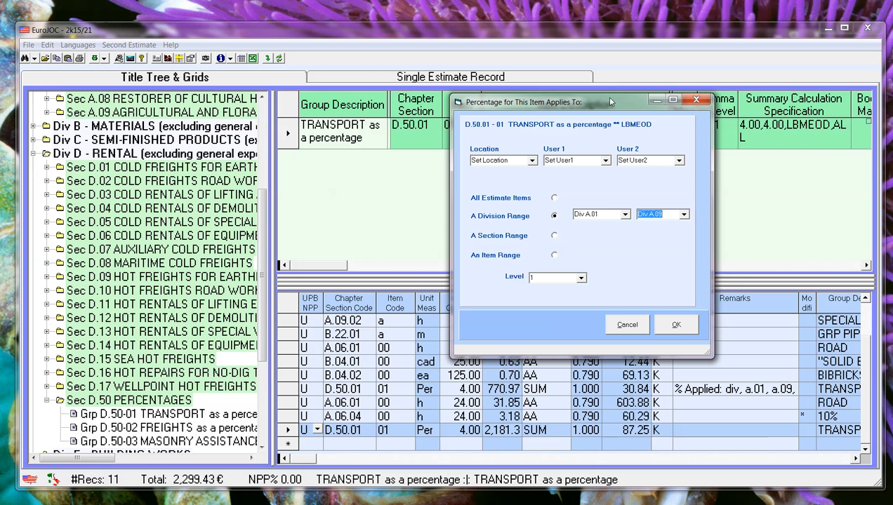
{"action": "left_click", "coordinate": [676, 326]}
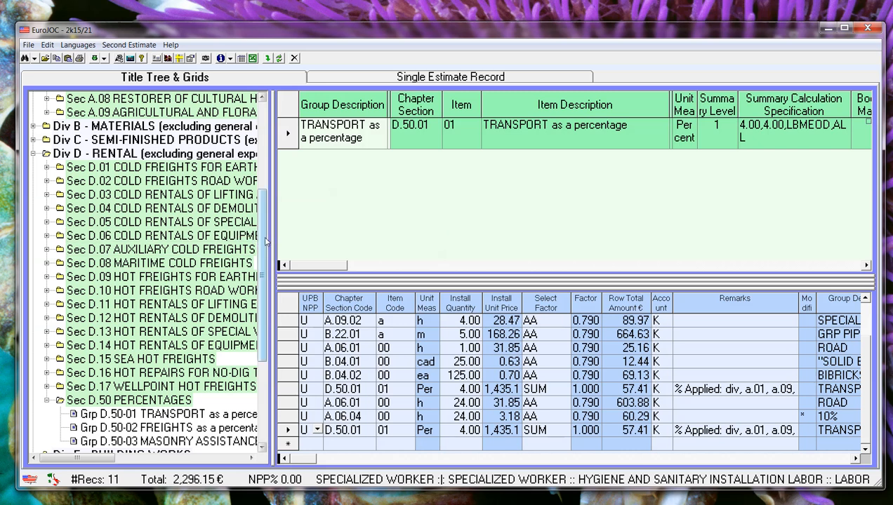
Step: Examine the FREIGHTS and MASONRY ASSISTANCE percentage groups, reading the masonry items and their calculation specifications through item 20
{"action": "scroll", "coordinate": [140, 281], "scroll_direction": "down", "scroll_amount": 3}
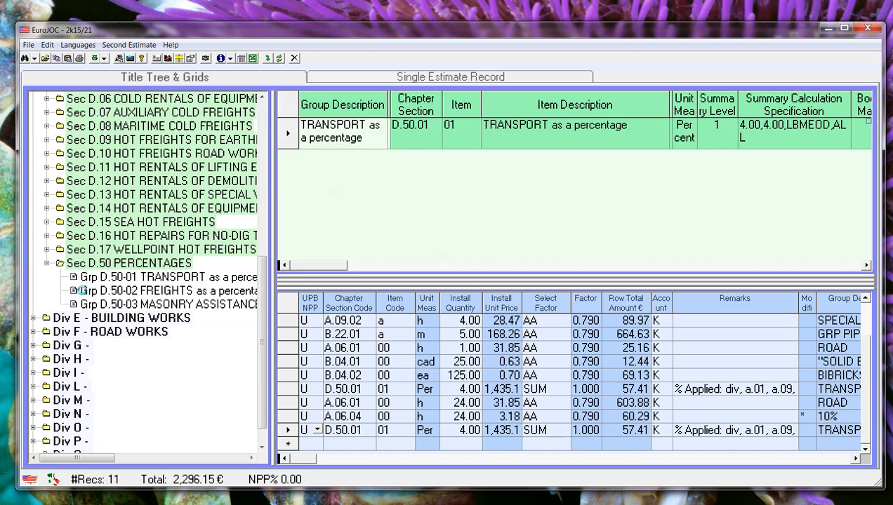
{"action": "left_click", "coordinate": [82, 290]}
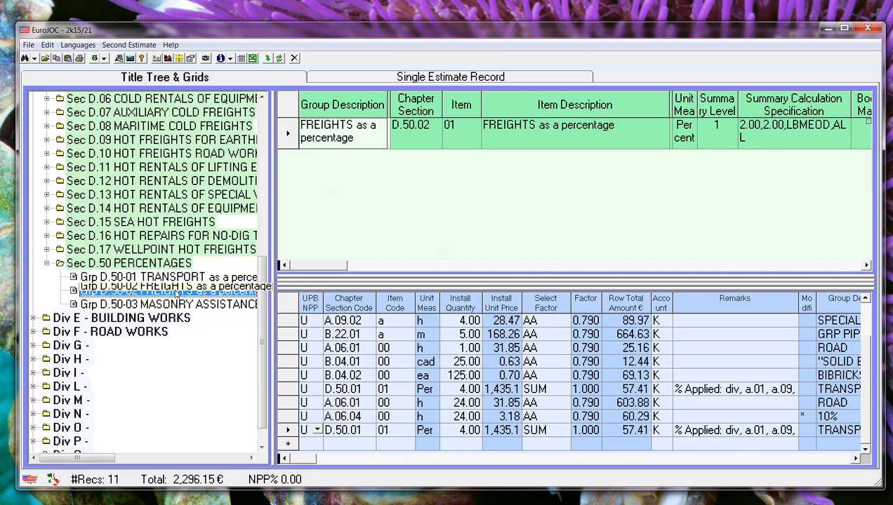
{"action": "left_click", "coordinate": [170, 307]}
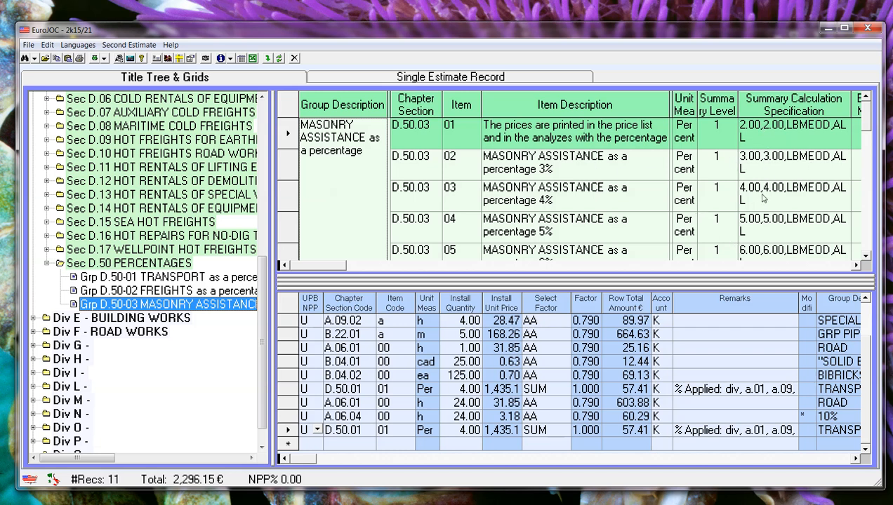
{"action": "left_click", "coordinate": [865, 255]}
{"action": "left_click", "coordinate": [866, 256]}
{"action": "left_click", "coordinate": [866, 256]}
{"action": "left_click", "coordinate": [866, 256]}
{"action": "left_click", "coordinate": [865, 256]}
{"action": "left_click", "coordinate": [866, 255]}
{"action": "left_click", "coordinate": [866, 256]}
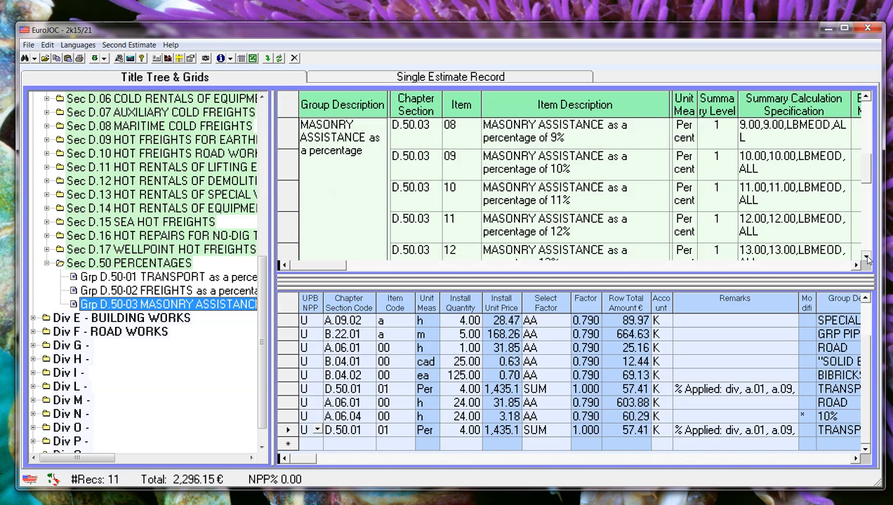
{"action": "left_click", "coordinate": [865, 256]}
{"action": "left_click", "coordinate": [866, 256]}
{"action": "left_click", "coordinate": [866, 256]}
{"action": "left_click", "coordinate": [865, 255]}
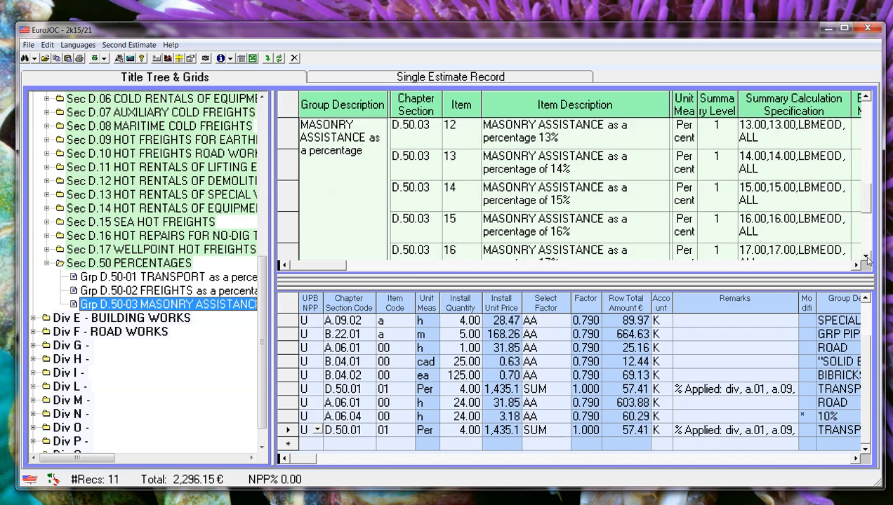
{"action": "left_click", "coordinate": [866, 257]}
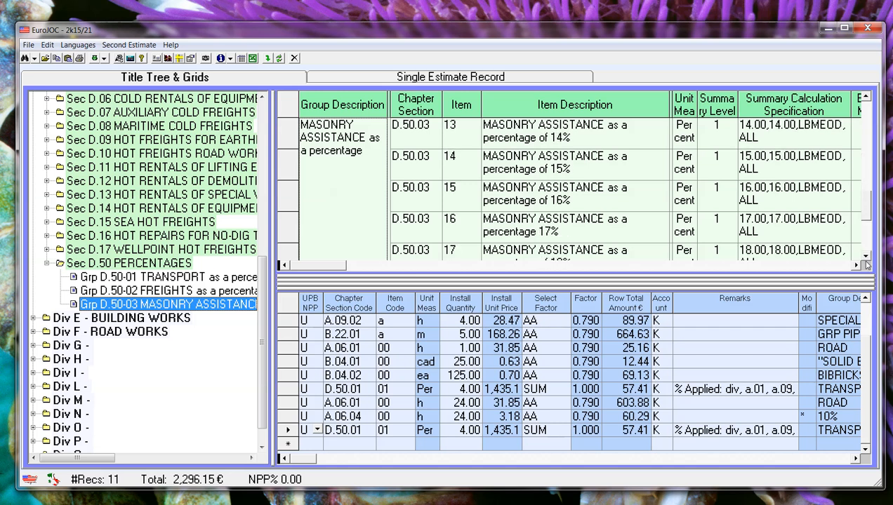
{"action": "left_click", "coordinate": [867, 257]}
{"action": "left_click", "coordinate": [867, 257]}
{"action": "left_click", "coordinate": [867, 257]}
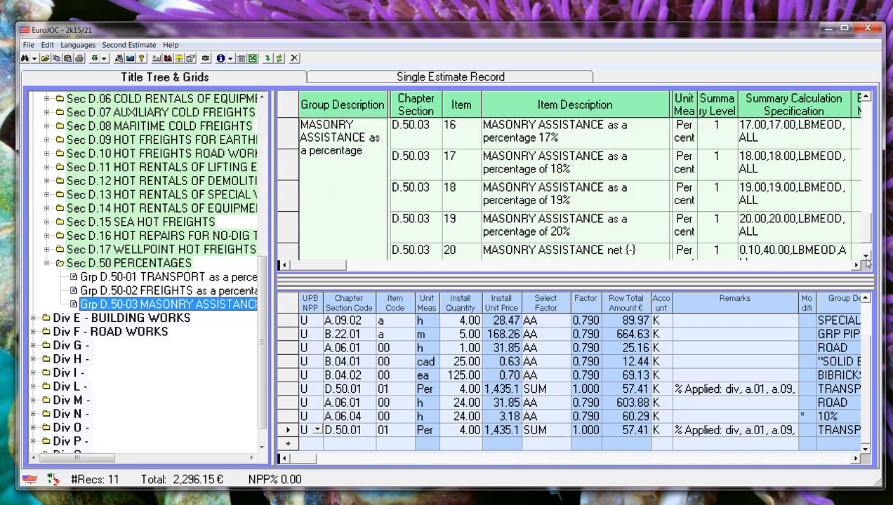
{"action": "left_click", "coordinate": [866, 257]}
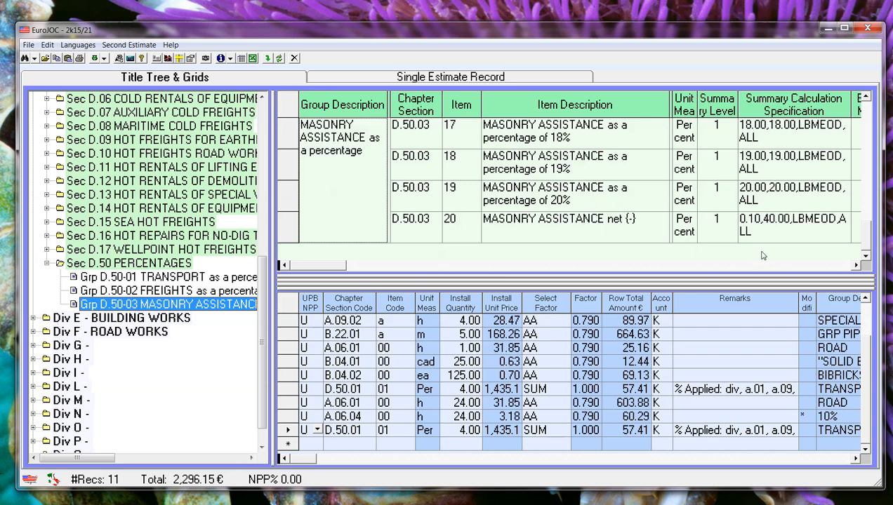
Step: Compare the MASONRY ASSISTANCE percentage items with their summary calculation specifications, and select the net item 20 in section D.50.03
{"action": "scroll", "coordinate": [610, 220], "scroll_direction": "up", "scroll_amount": 3}
{"action": "left_click", "coordinate": [609, 220]}
{"action": "scroll", "coordinate": [609, 220], "scroll_direction": "up", "scroll_amount": 4}
{"action": "scroll", "coordinate": [609, 220], "scroll_direction": "up", "scroll_amount": 3}
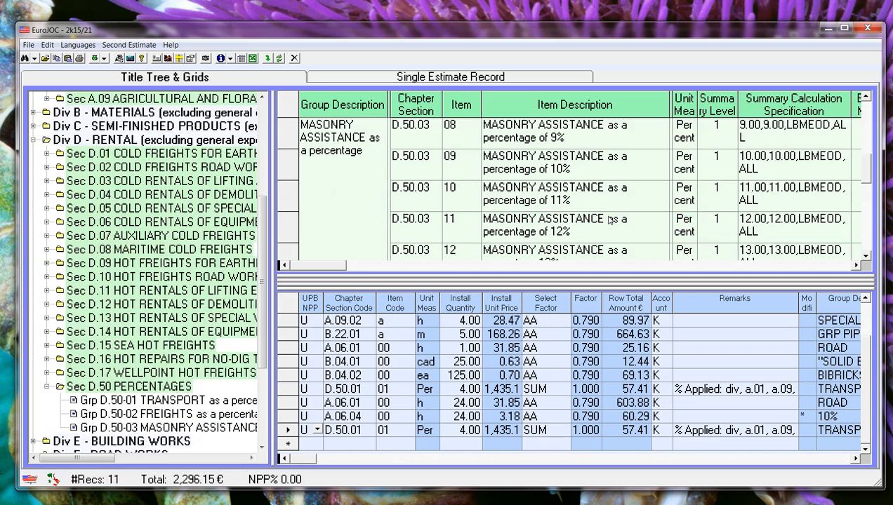
{"action": "scroll", "coordinate": [609, 220], "scroll_direction": "down", "scroll_amount": 4}
{"action": "scroll", "coordinate": [609, 219], "scroll_direction": "up", "scroll_amount": 4}
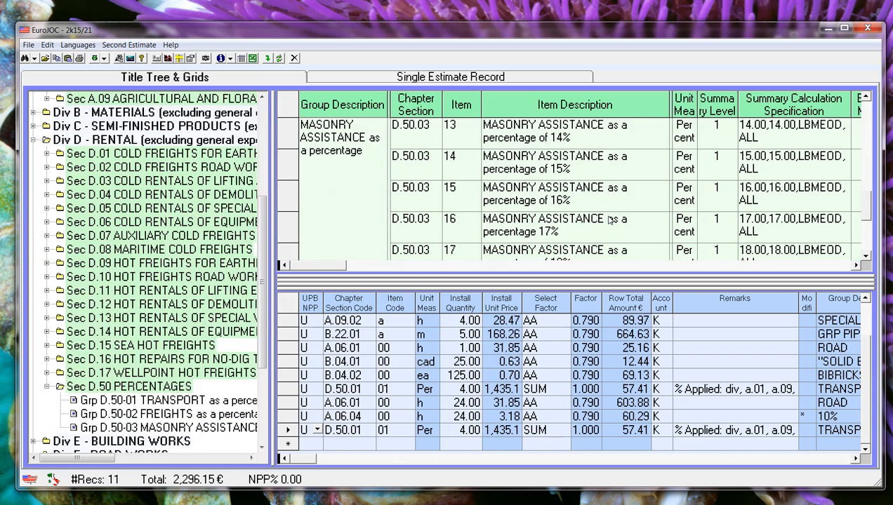
{"action": "scroll", "coordinate": [609, 220], "scroll_direction": "up", "scroll_amount": 4}
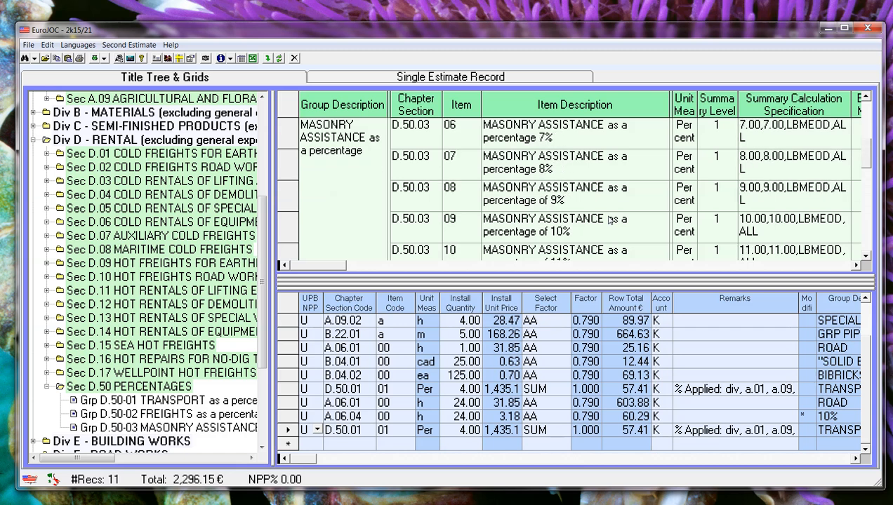
{"action": "scroll", "coordinate": [610, 219], "scroll_direction": "up", "scroll_amount": 2}
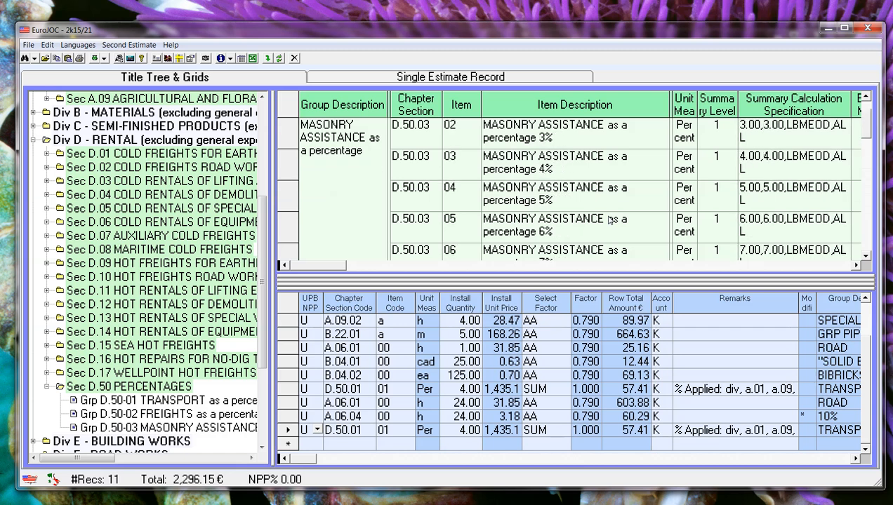
{"action": "scroll", "coordinate": [609, 219], "scroll_direction": "down", "scroll_amount": 6}
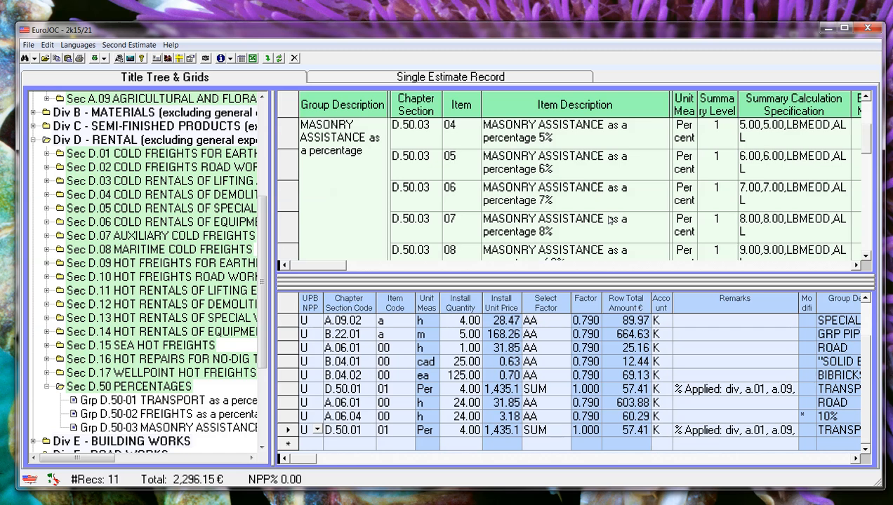
{"action": "scroll", "coordinate": [611, 219], "scroll_direction": "down", "scroll_amount": 1}
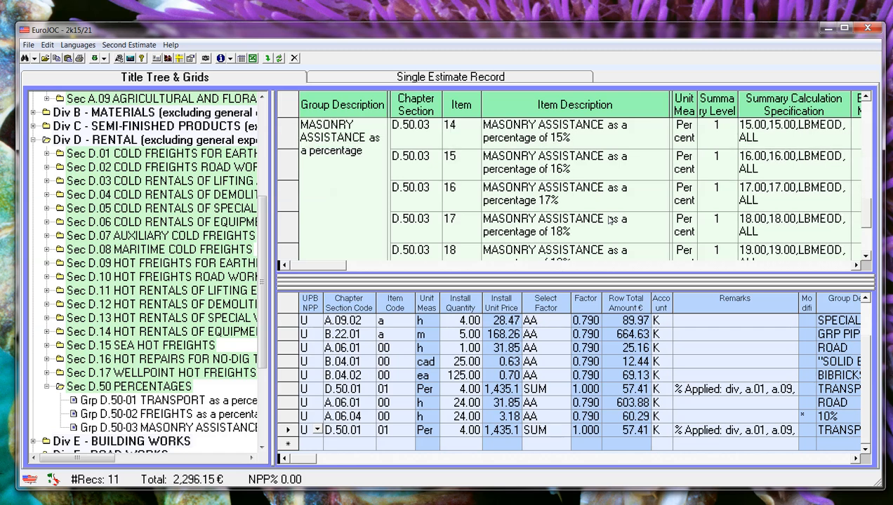
{"action": "scroll", "coordinate": [611, 220], "scroll_direction": "down", "scroll_amount": 3}
{"action": "left_click", "coordinate": [611, 220]}
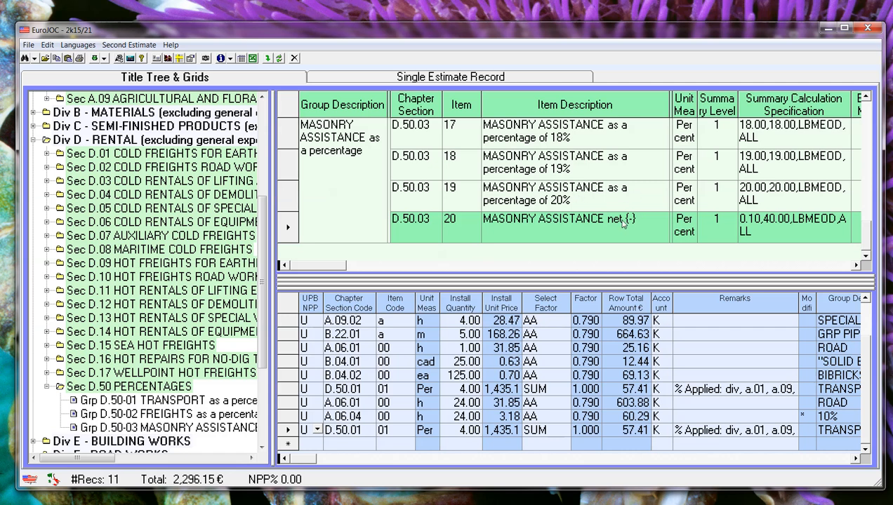
Step: Inspect the select factor of the last TRANSPORT row, and review the MASONRY ASSISTANCE items from item 19 back to item 01
{"action": "left_click", "coordinate": [560, 431]}
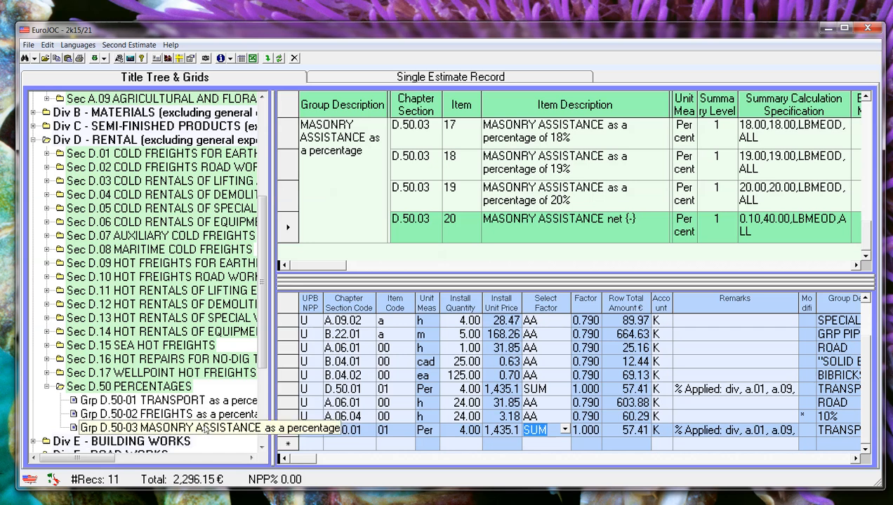
{"action": "scroll", "coordinate": [246, 261], "scroll_direction": "down", "scroll_amount": 4}
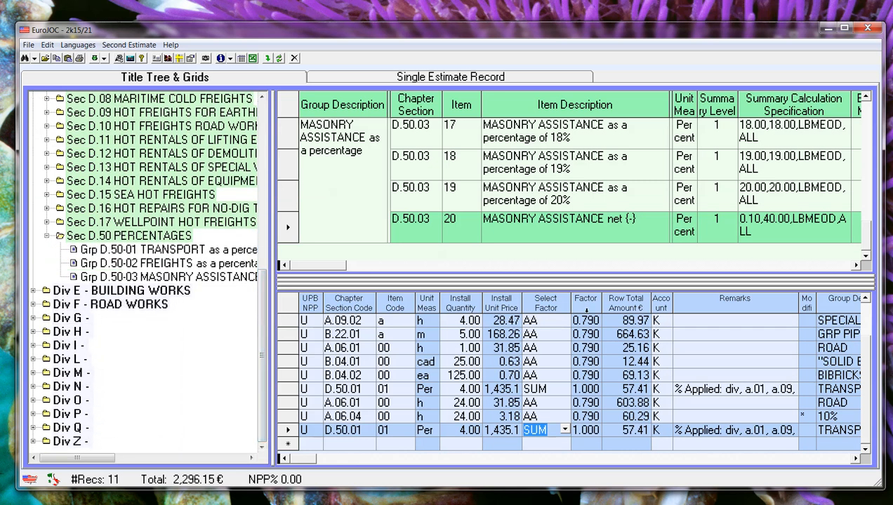
{"action": "left_click", "coordinate": [586, 202]}
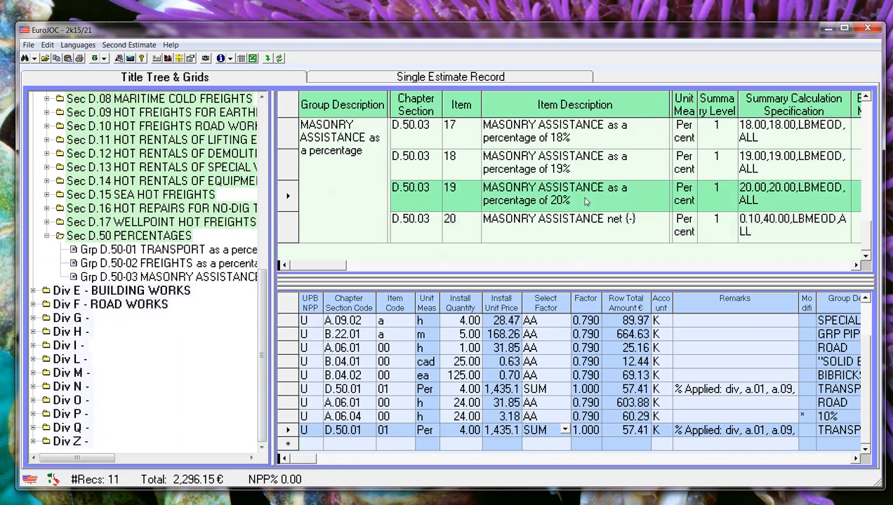
{"action": "scroll", "coordinate": [585, 202], "scroll_direction": "up", "scroll_amount": 8}
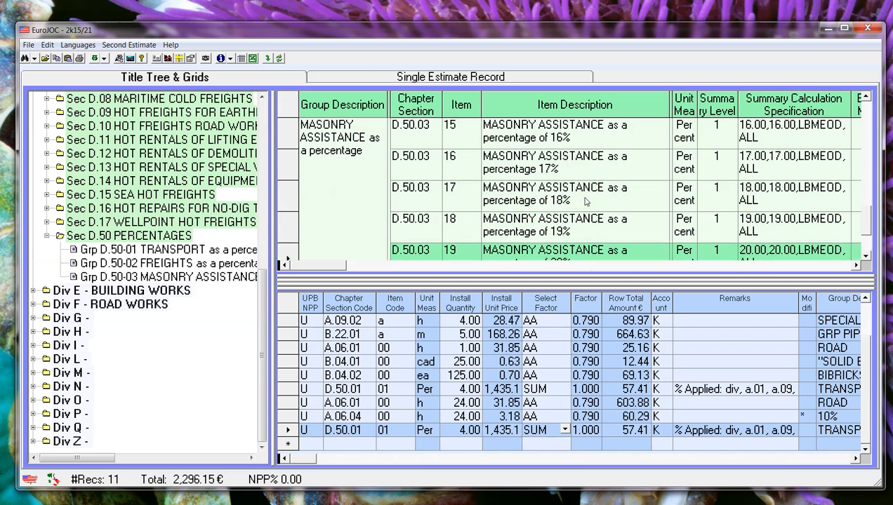
{"action": "scroll", "coordinate": [585, 201], "scroll_direction": "up", "scroll_amount": 7}
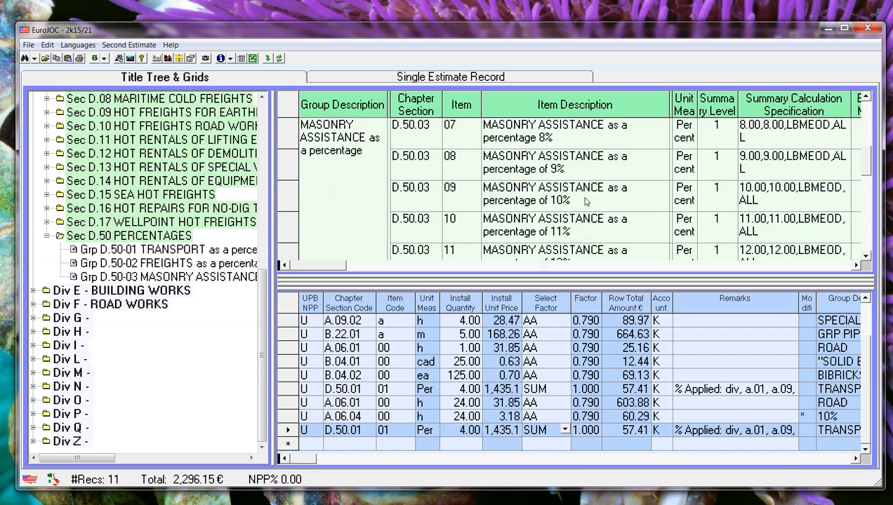
{"action": "scroll", "coordinate": [585, 201], "scroll_direction": "up", "scroll_amount": 1}
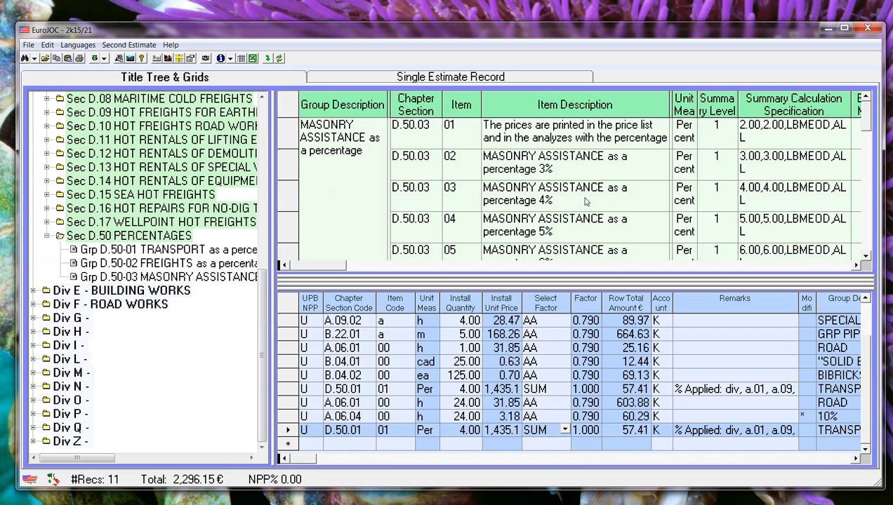
{"action": "scroll", "coordinate": [585, 201], "scroll_direction": "down", "scroll_amount": 11}
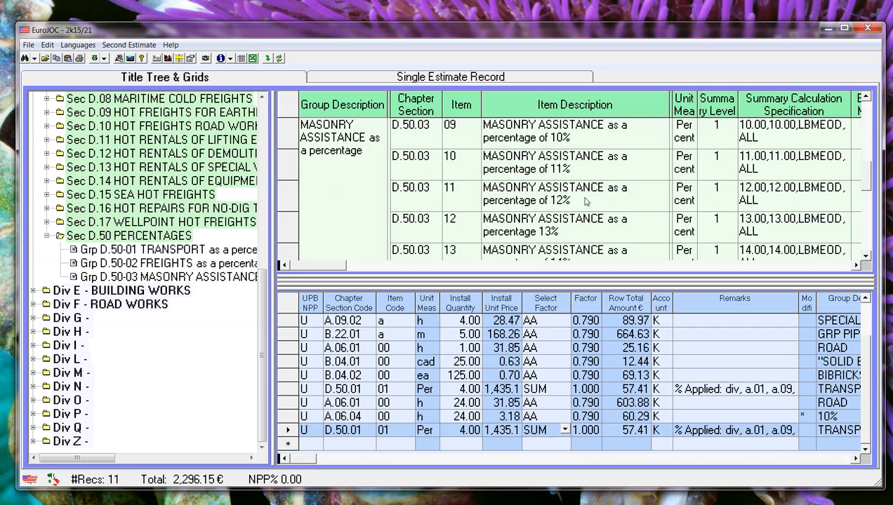